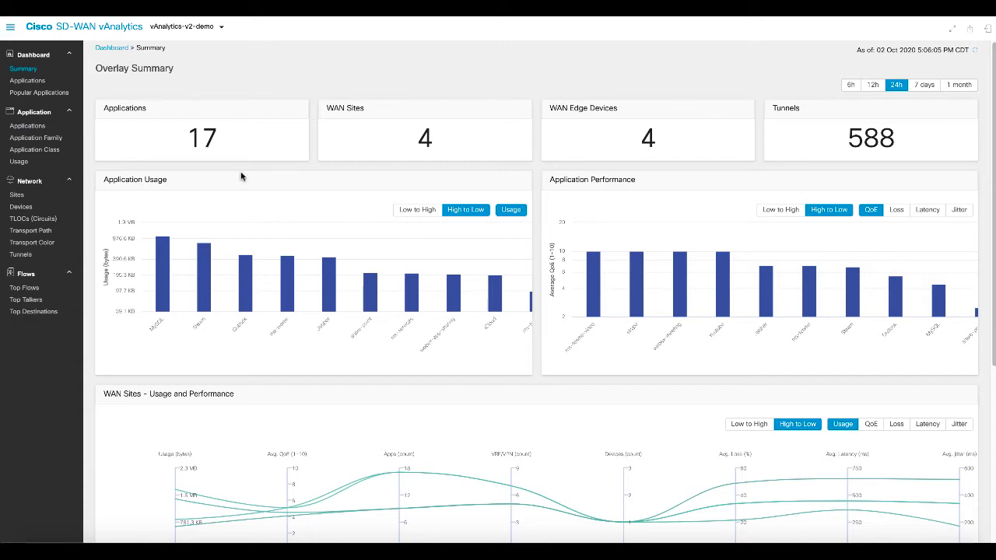
Step: Examine Outlook's application details from the overlay summary's usage chart, including site and device performance, and close the details
{"action": "mouse_move", "coordinate": [385, 299]}
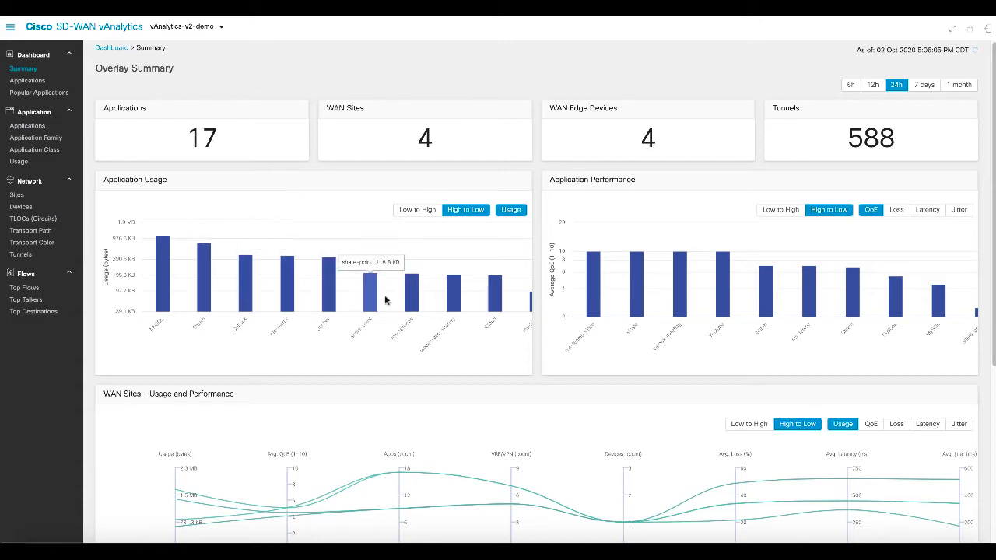
{"action": "left_click", "coordinate": [248, 284]}
{"action": "scroll", "coordinate": [973, 204], "scroll_direction": "down", "scroll_amount": 2}
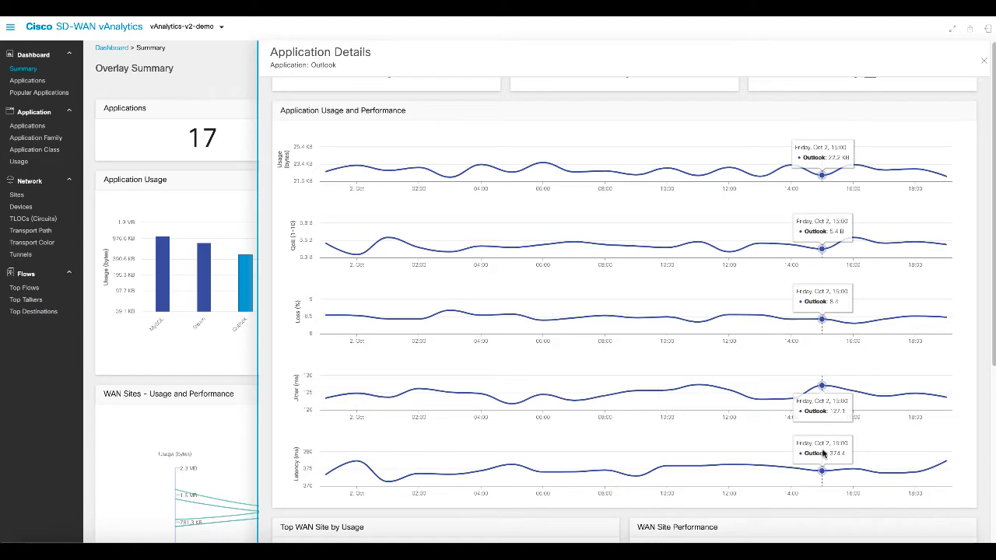
{"action": "scroll", "coordinate": [822, 467], "scroll_direction": "down", "scroll_amount": 10}
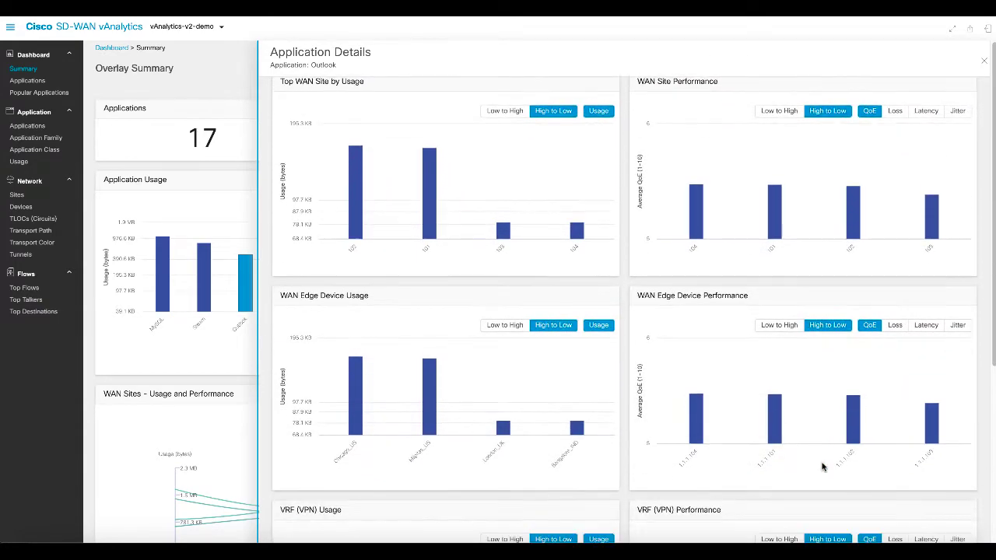
{"action": "left_click", "coordinate": [984, 60]}
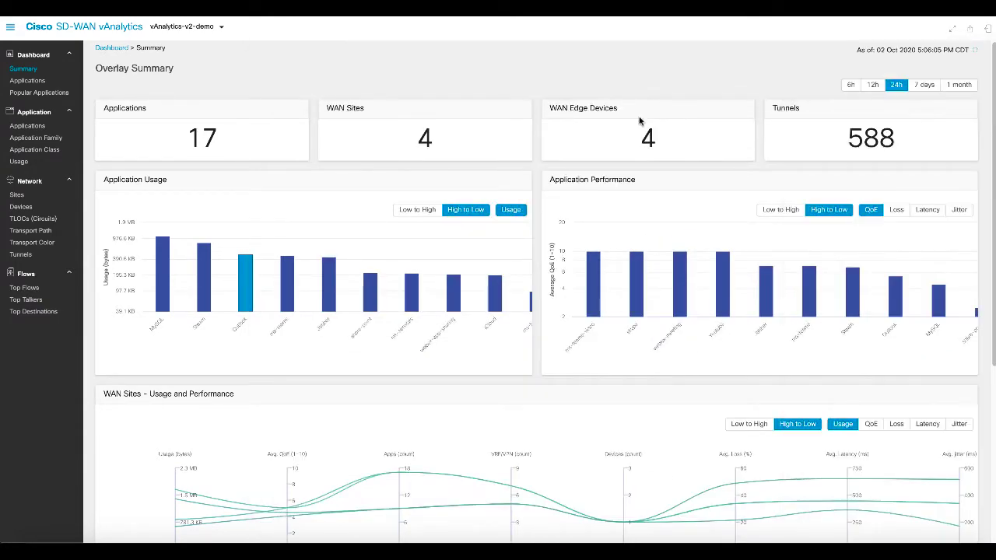
Step: Open the application performance and usage list, examine the Steam application's usage and performance trends, and close its details
{"action": "left_click", "coordinate": [39, 126]}
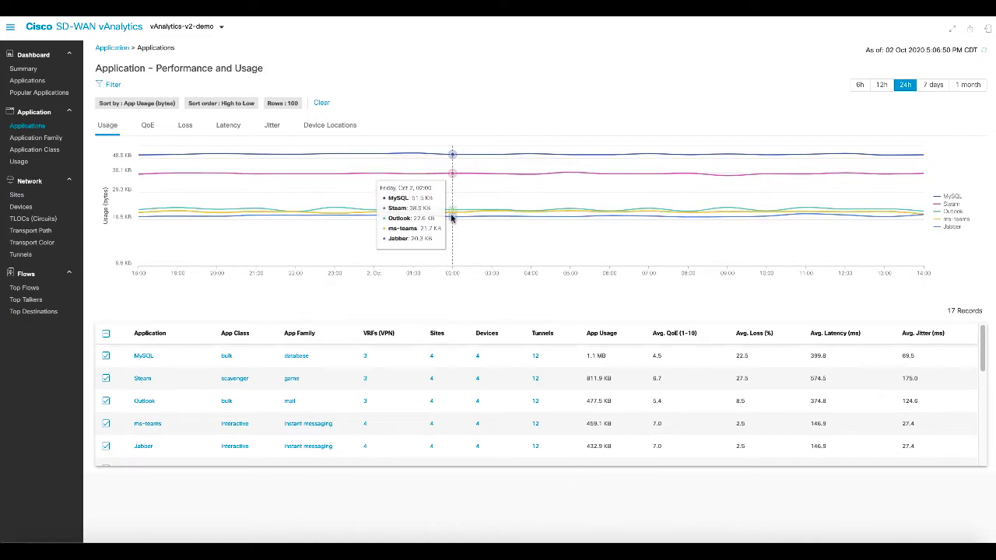
{"action": "left_click", "coordinate": [142, 379]}
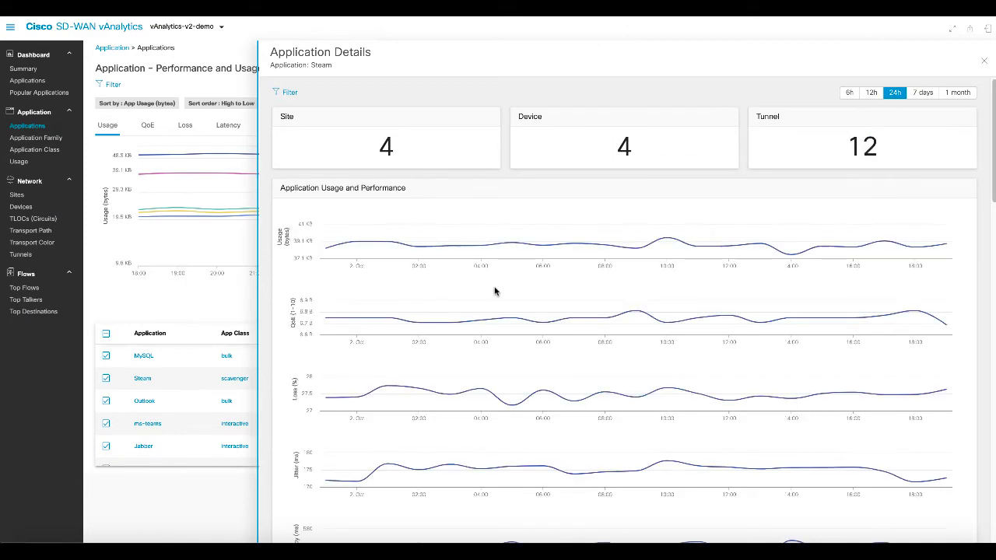
{"action": "scroll", "coordinate": [780, 257], "scroll_direction": "down", "scroll_amount": 3}
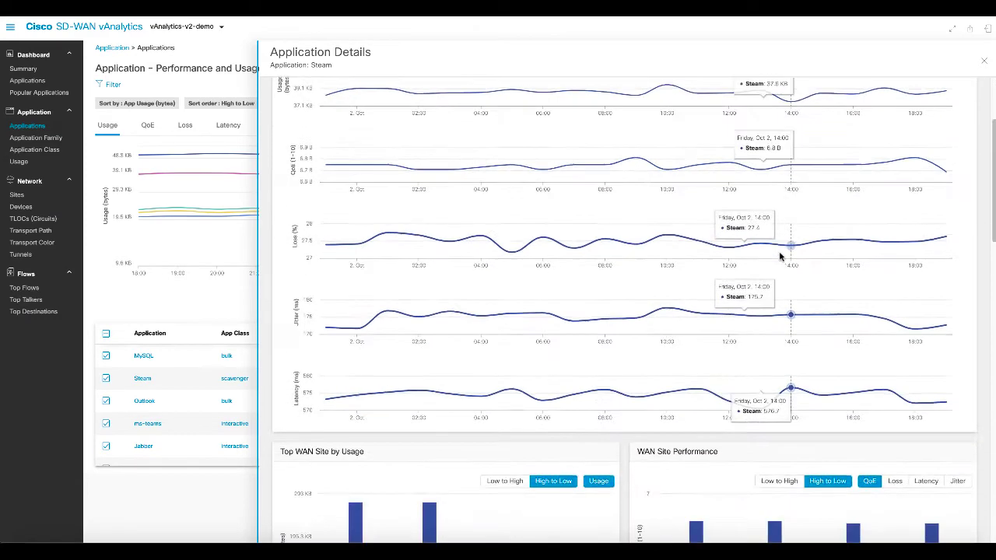
{"action": "left_click", "coordinate": [983, 60]}
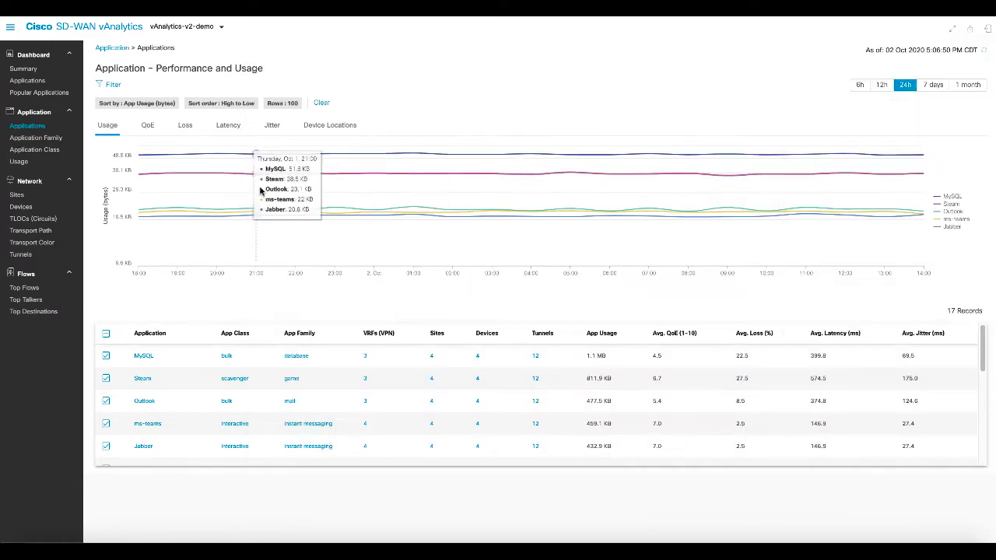
Step: View the application family and application class overviews, examining the real-time class's details through its tunnel usage and performance
{"action": "left_click", "coordinate": [50, 138]}
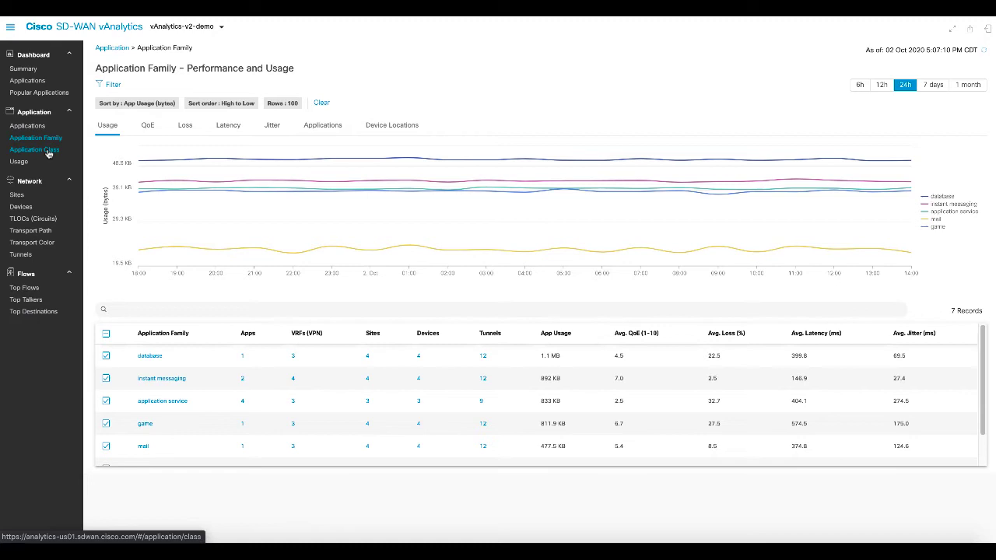
{"action": "left_click", "coordinate": [47, 153]}
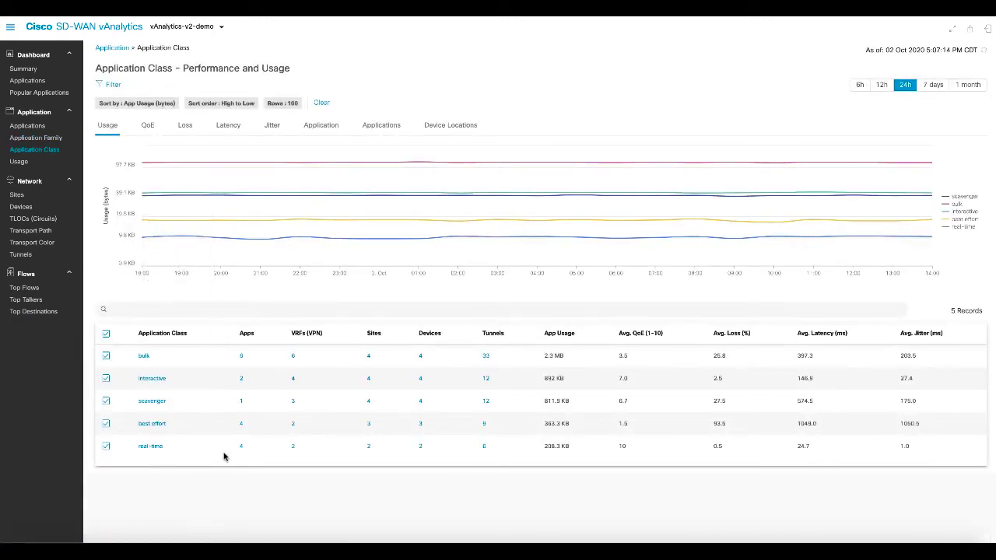
{"action": "left_click", "coordinate": [151, 446]}
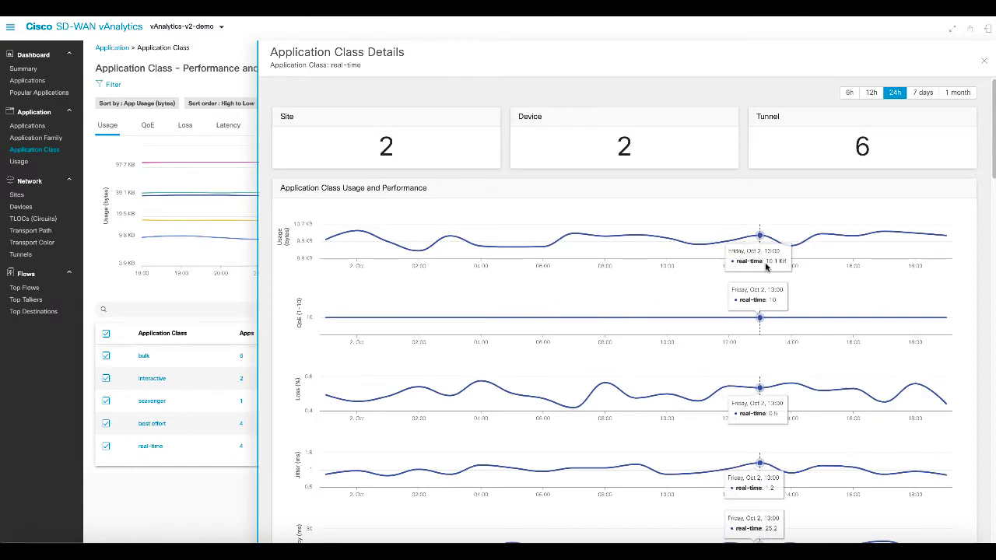
{"action": "scroll", "coordinate": [763, 269], "scroll_direction": "down", "scroll_amount": 3}
{"action": "scroll", "coordinate": [766, 267], "scroll_direction": "down", "scroll_amount": 5}
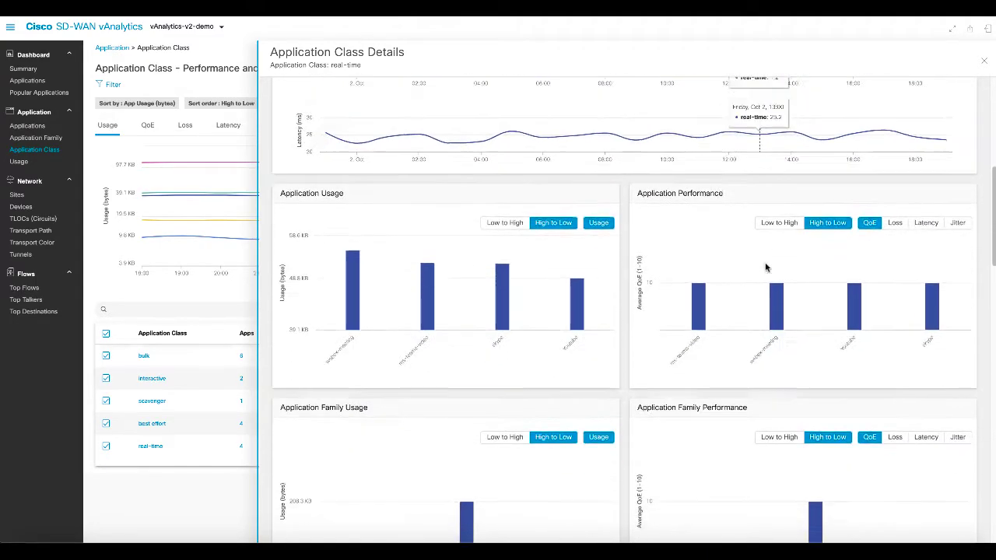
{"action": "scroll", "coordinate": [765, 266], "scroll_direction": "down", "scroll_amount": 5}
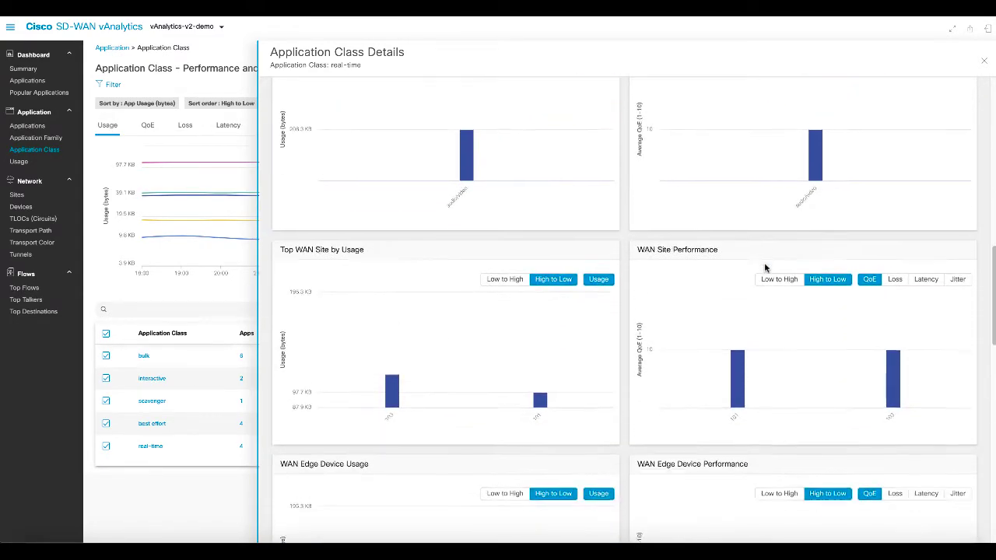
{"action": "scroll", "coordinate": [764, 267], "scroll_direction": "down", "scroll_amount": 5}
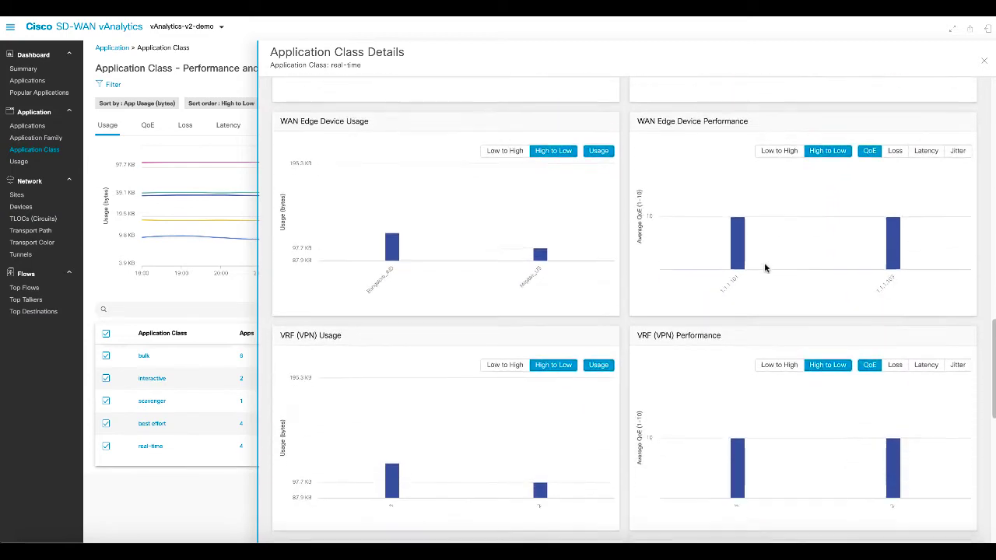
{"action": "scroll", "coordinate": [764, 267], "scroll_direction": "down", "scroll_amount": 3}
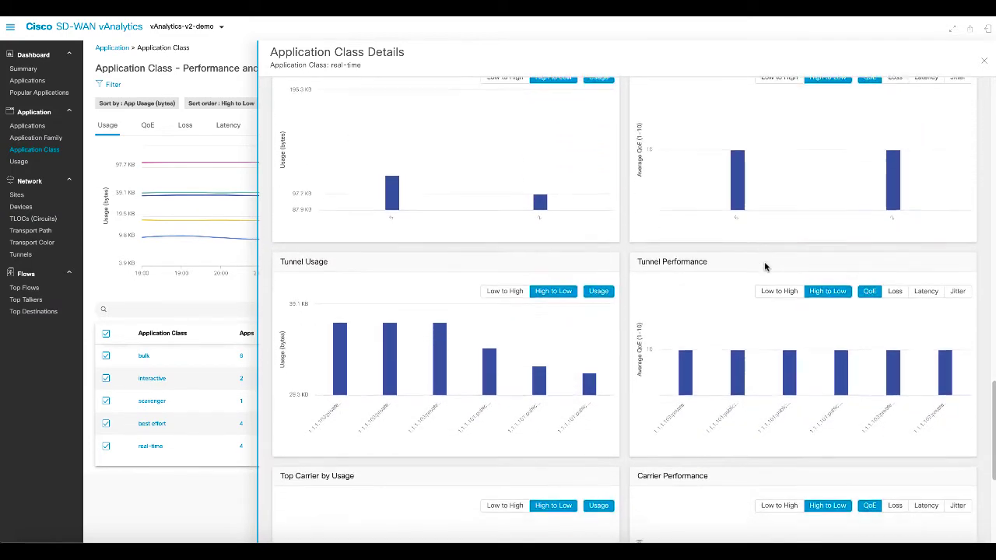
{"action": "left_click", "coordinate": [984, 60]}
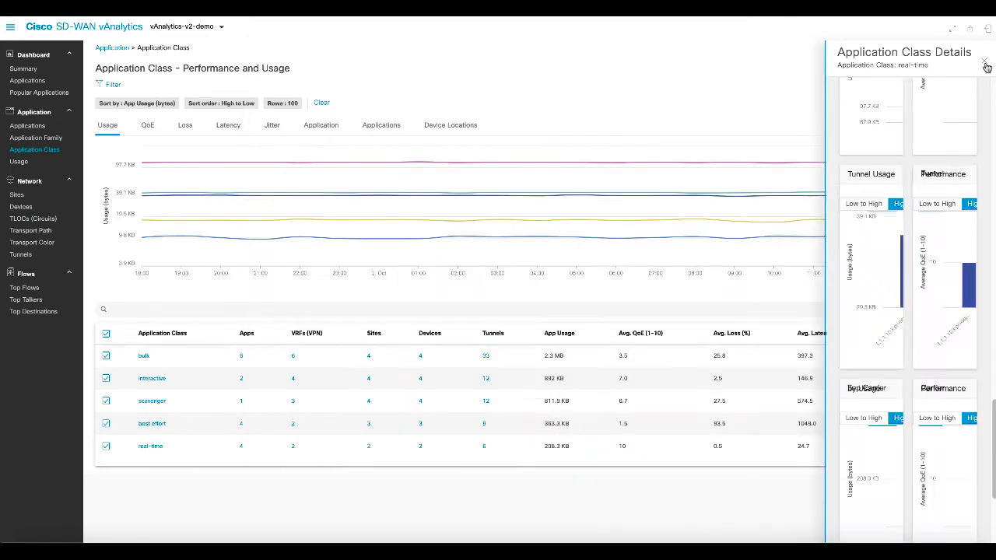
Step: Filter the application performance and usage list to show only the Outlook application
{"action": "left_click", "coordinate": [38, 126]}
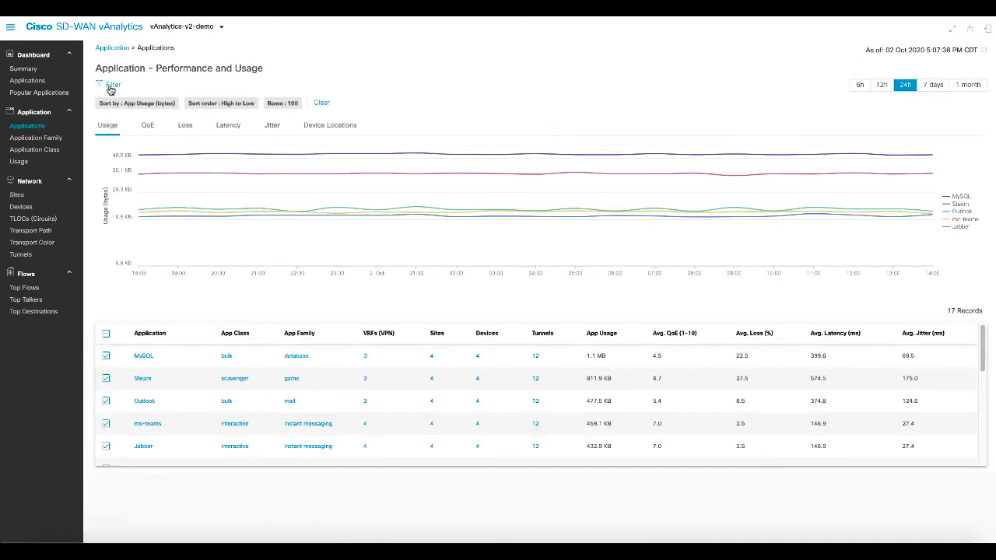
{"action": "left_click", "coordinate": [109, 86]}
{"action": "left_click", "coordinate": [136, 124]}
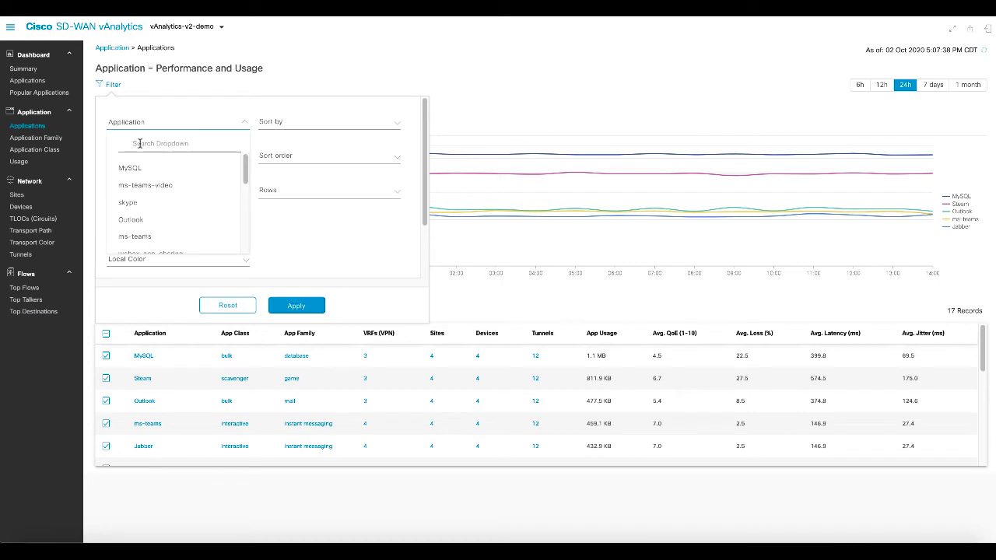
{"action": "type", "text": "outlook"}
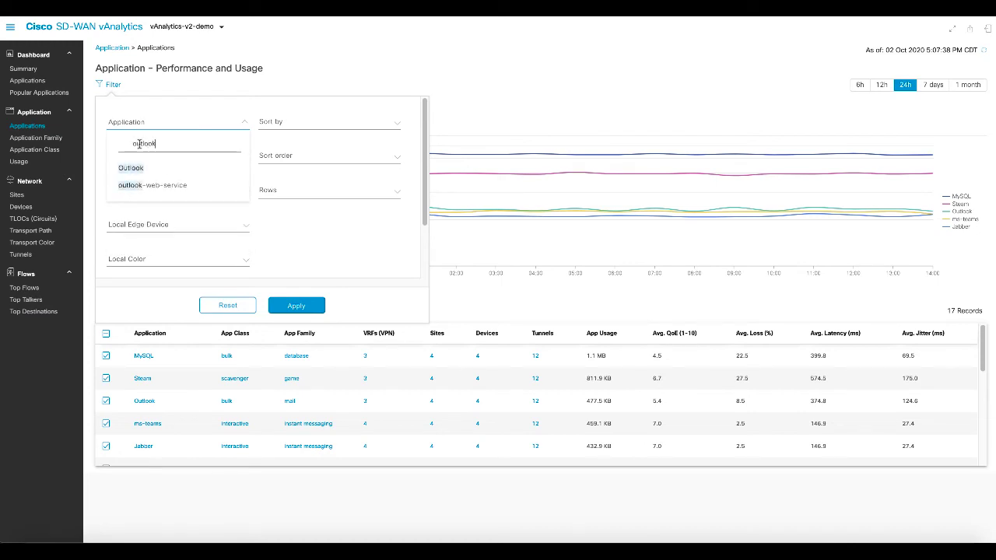
{"action": "left_click", "coordinate": [130, 168]}
{"action": "left_click", "coordinate": [287, 306]}
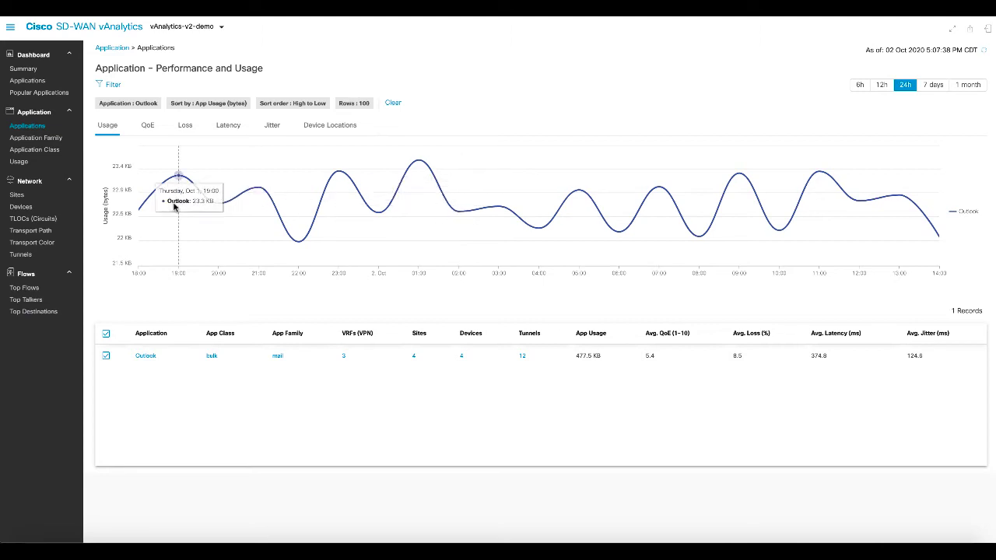
Step: Open the network sites overview and examine site 104's usage and performance by application, edge device, VPN, tunnel and carrier
{"action": "left_click", "coordinate": [17, 196]}
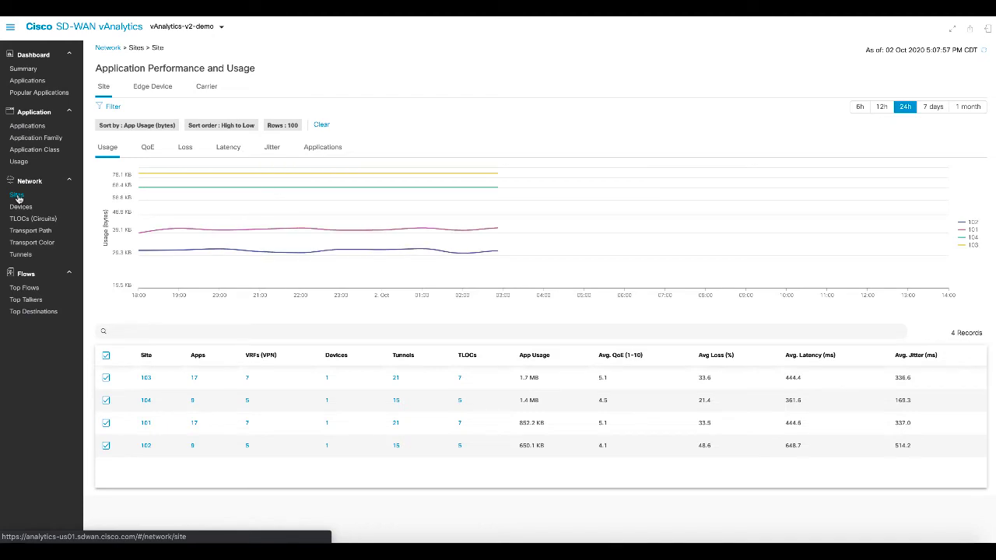
{"action": "left_click", "coordinate": [145, 401]}
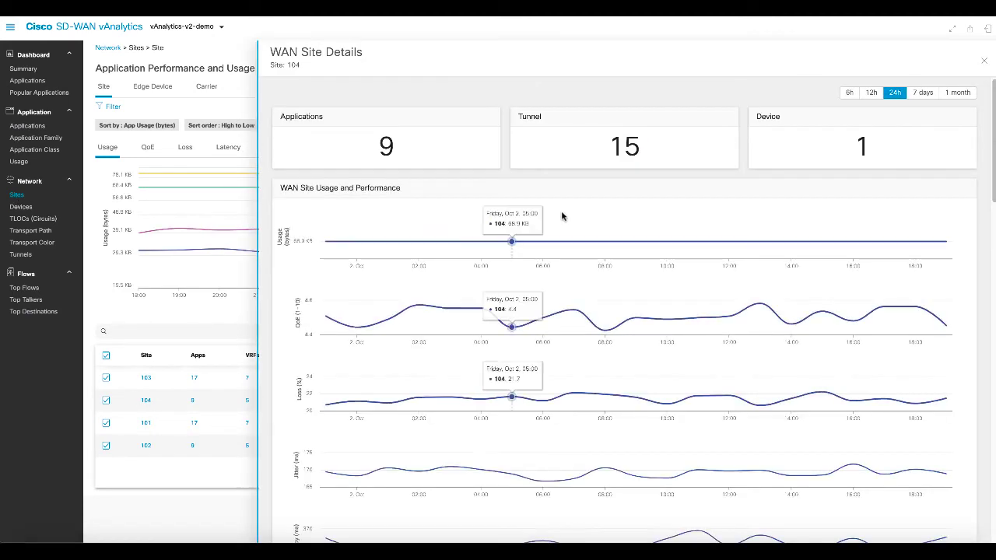
{"action": "scroll", "coordinate": [572, 218], "scroll_direction": "down", "scroll_amount": 5}
{"action": "scroll", "coordinate": [579, 216], "scroll_direction": "down", "scroll_amount": 3}
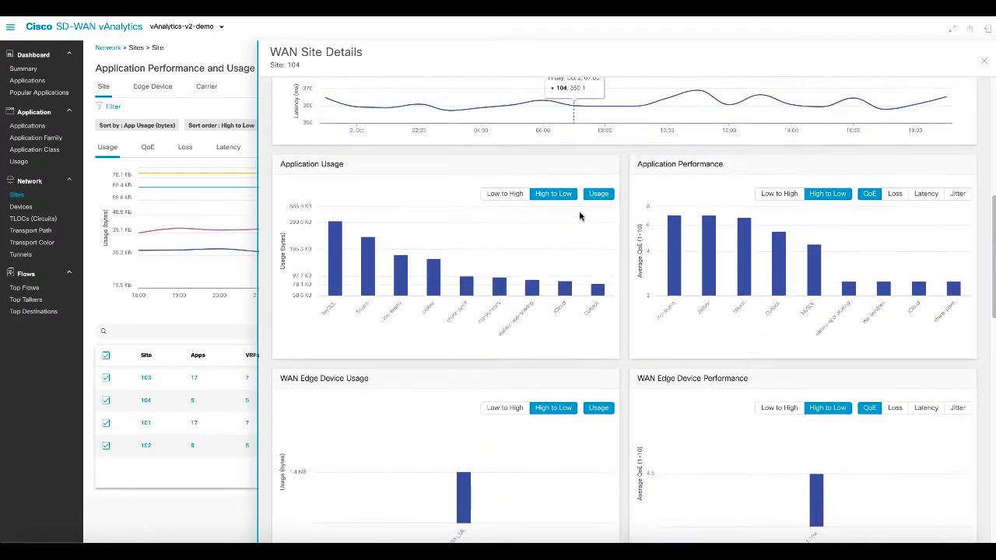
{"action": "scroll", "coordinate": [580, 217], "scroll_direction": "down", "scroll_amount": 5}
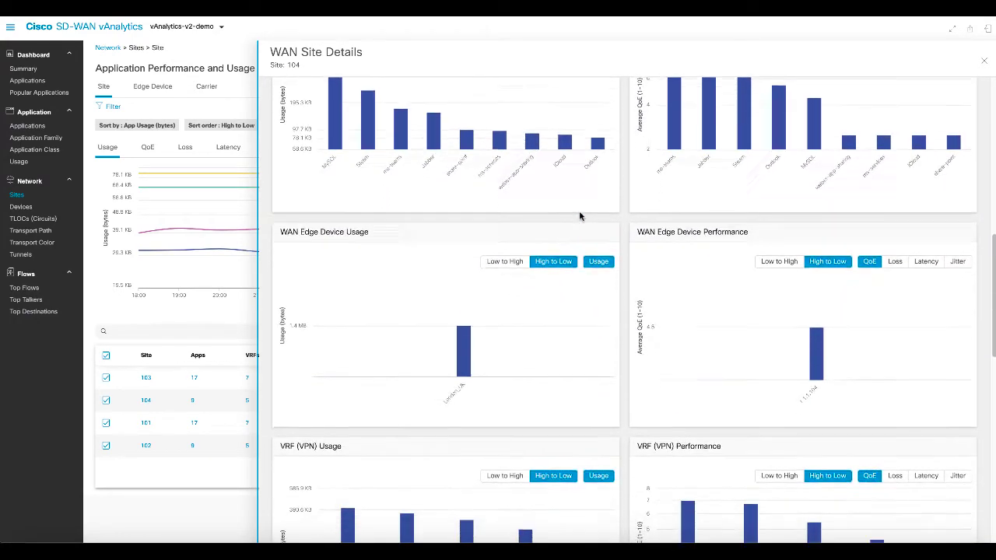
{"action": "scroll", "coordinate": [580, 216], "scroll_direction": "down", "scroll_amount": 3}
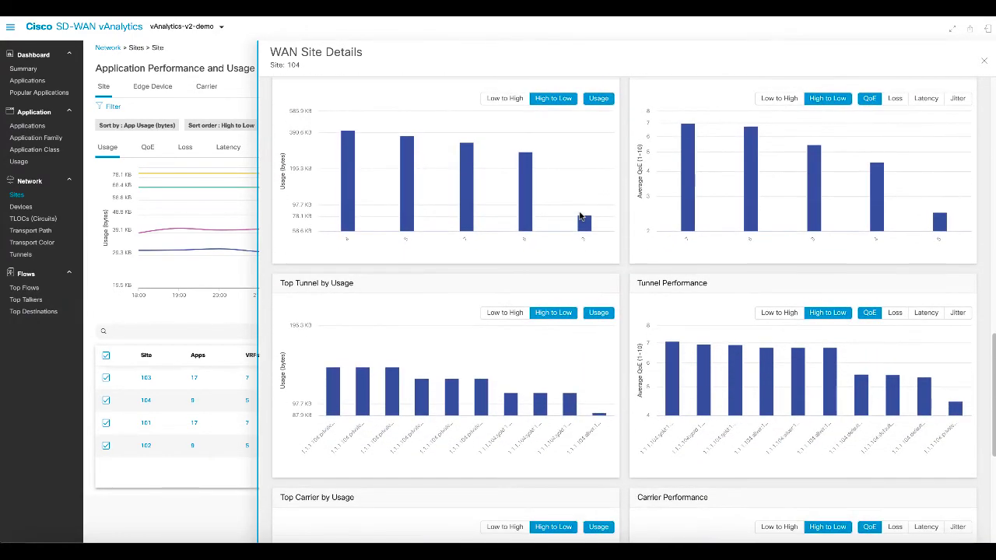
{"action": "scroll", "coordinate": [579, 216], "scroll_direction": "down", "scroll_amount": 2}
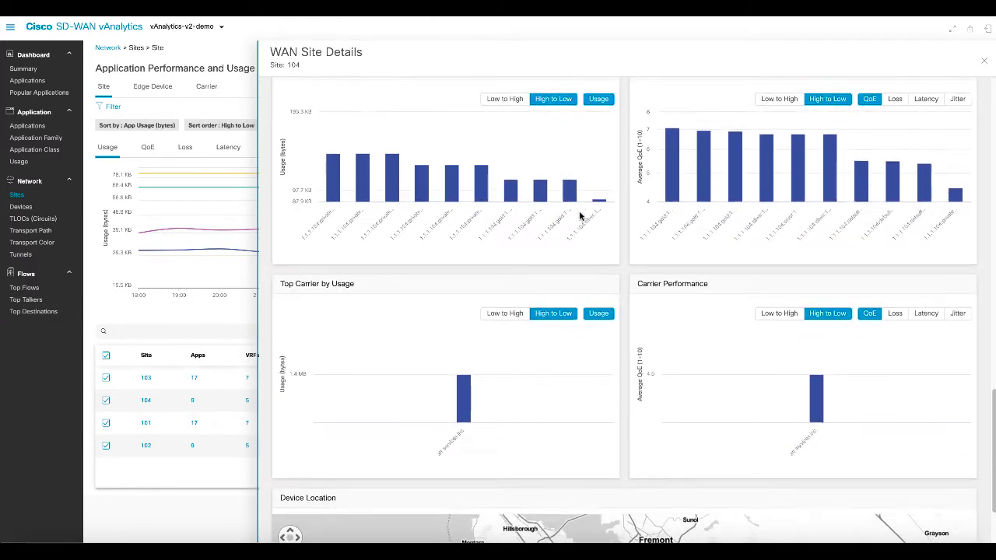
{"action": "scroll", "coordinate": [579, 216], "scroll_direction": "up", "scroll_amount": 1}
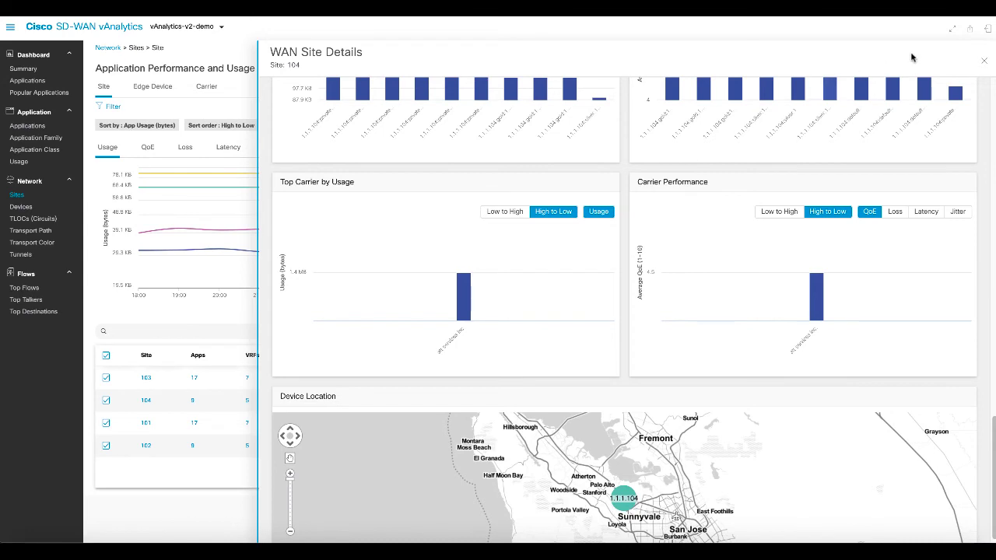
Step: Inspect site 104's carrier performance by QoE and latency, view the device location map, and close the site details
{"action": "mouse_move", "coordinate": [901, 246]}
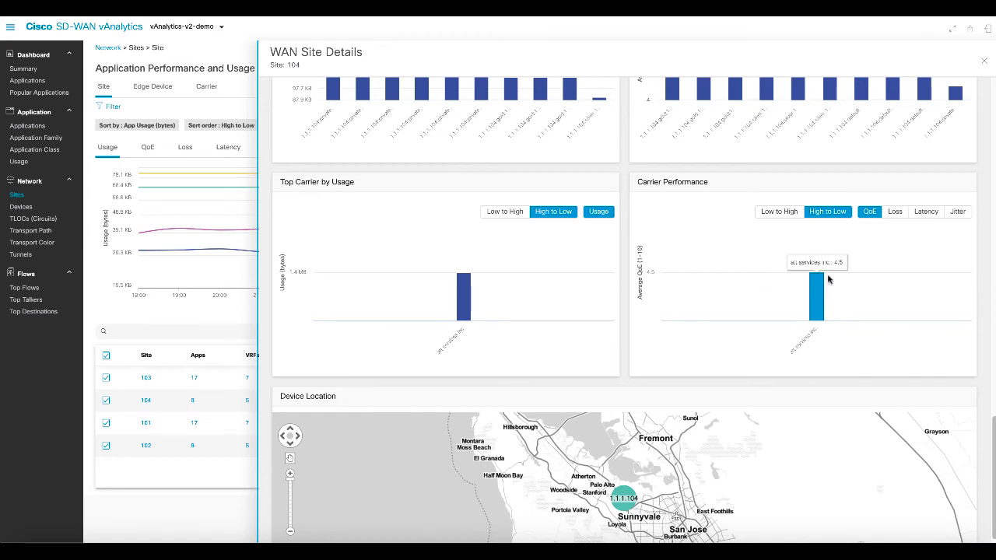
{"action": "left_click", "coordinate": [921, 216]}
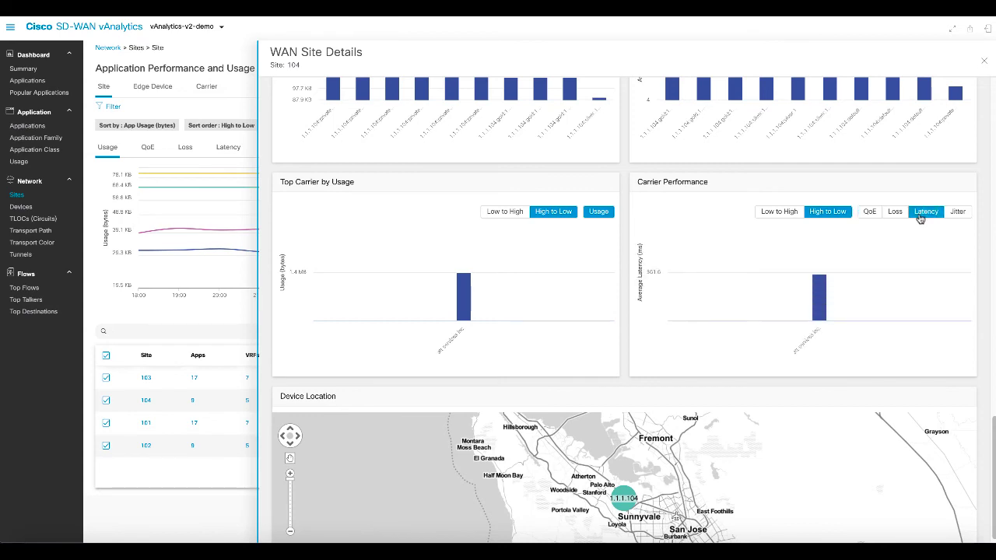
{"action": "mouse_move", "coordinate": [727, 263]}
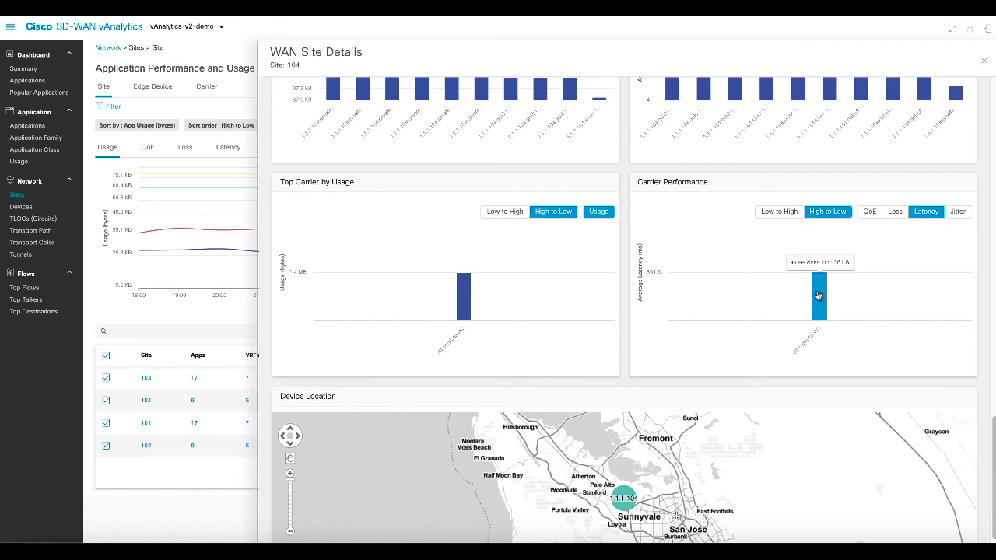
{"action": "scroll", "coordinate": [980, 318], "scroll_direction": "down", "scroll_amount": 2}
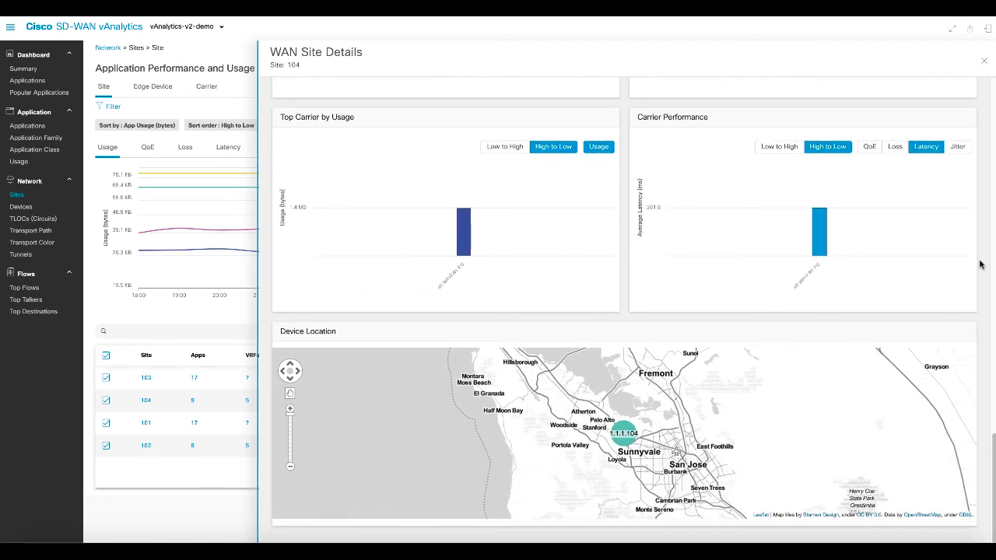
{"action": "left_click", "coordinate": [984, 61]}
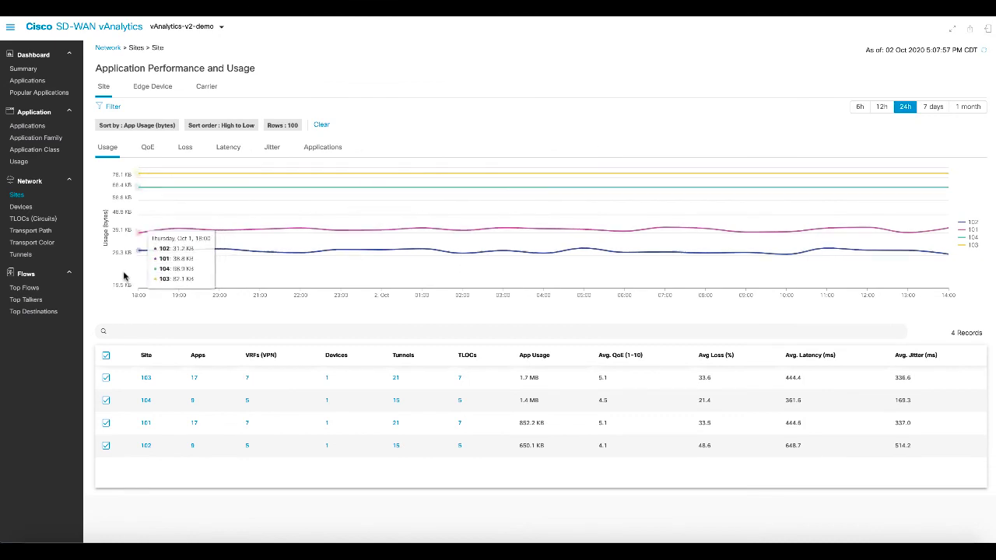
Step: Open the network flow Top Talkers list and display its filter options
{"action": "left_click", "coordinate": [37, 306]}
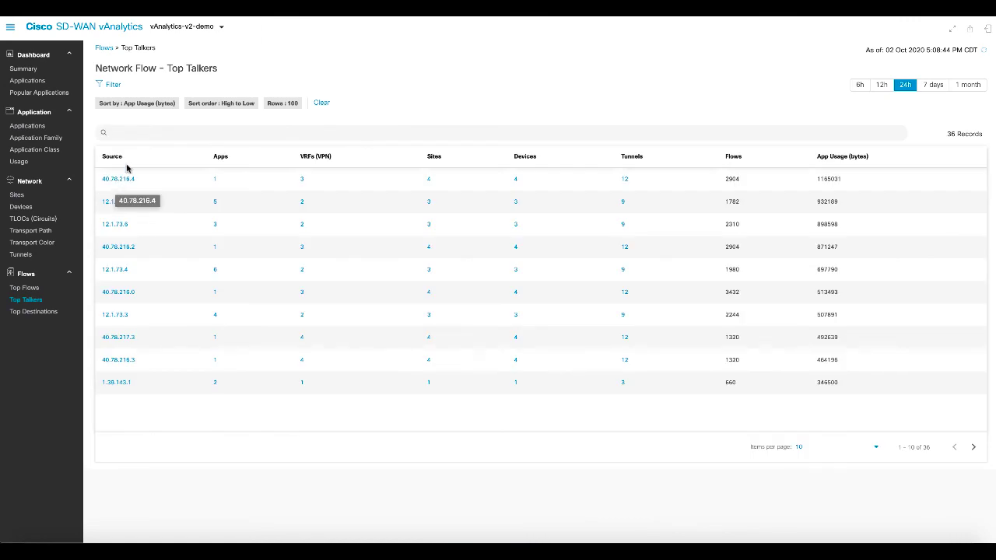
{"action": "left_click", "coordinate": [110, 83]}
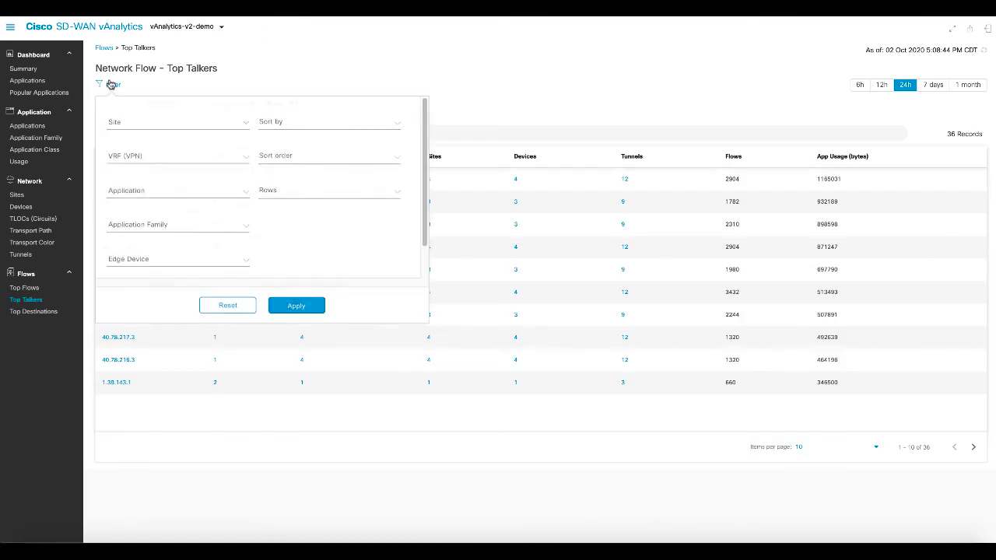